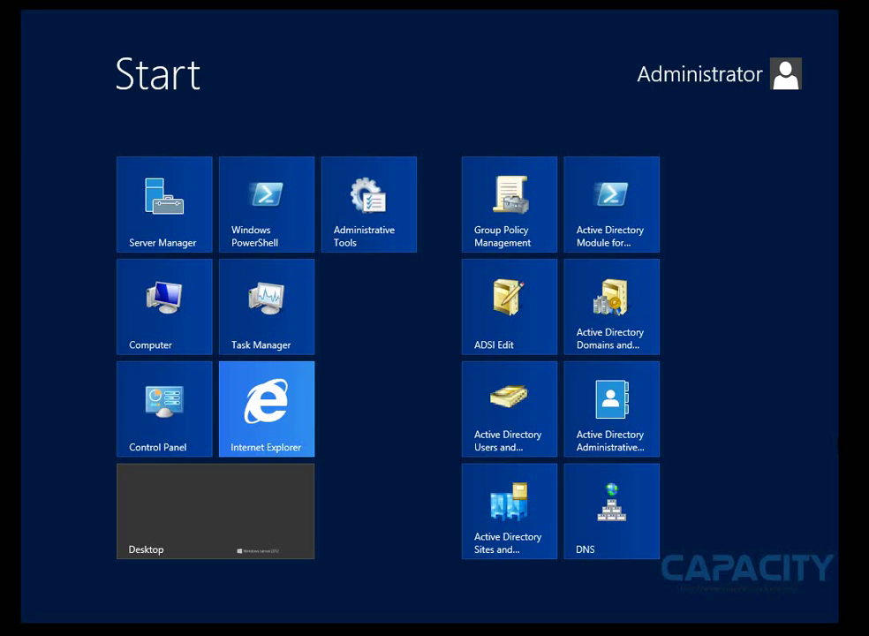
# - Dismiss the Windows Update notice on the Start screen and open DNS Manager
pyautogui.click(221, 510)
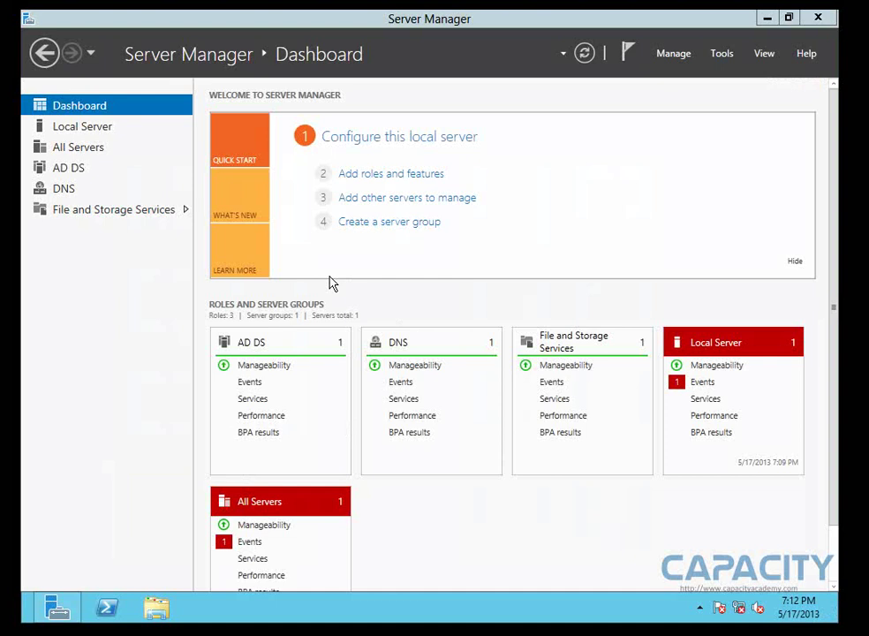
pyautogui.press('super')
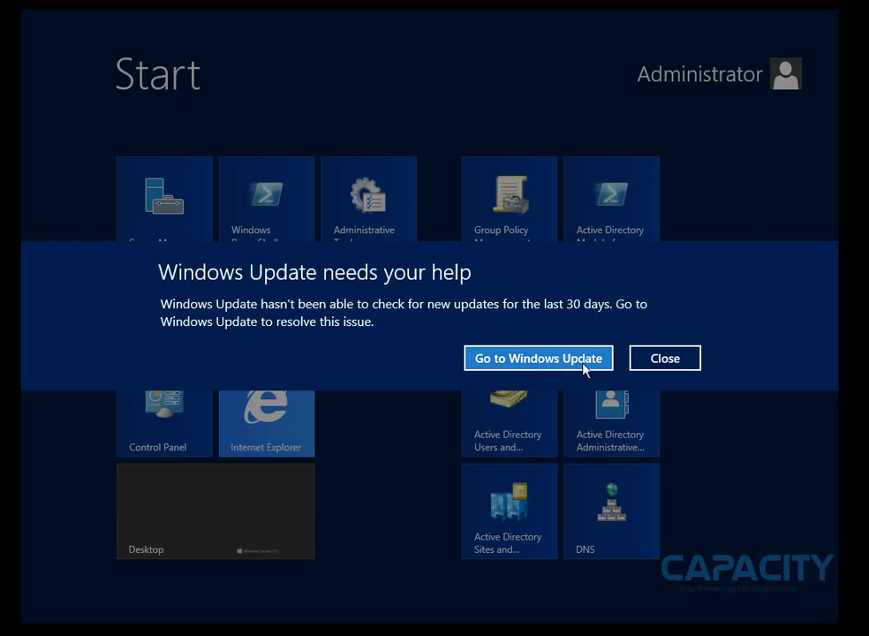
pyautogui.click(659, 364)
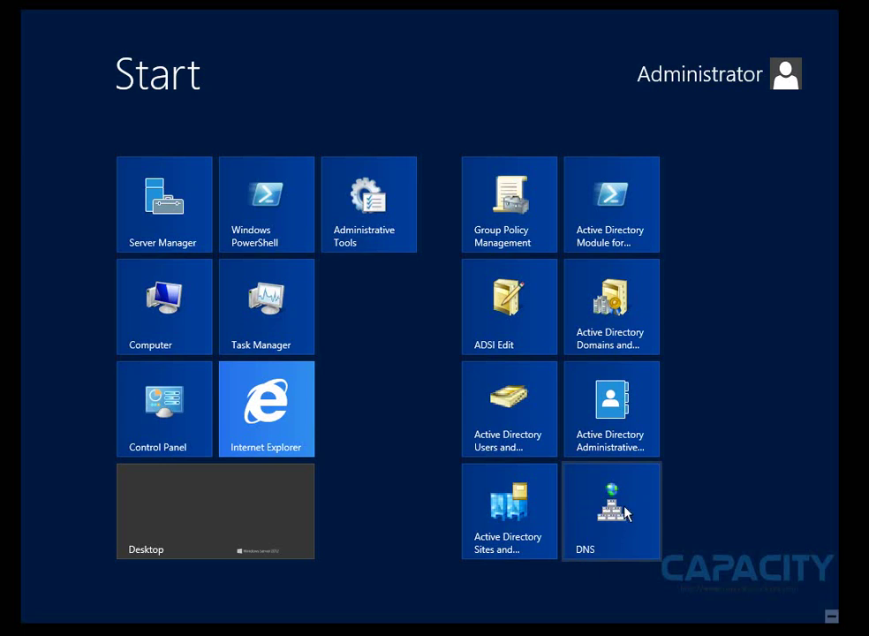
pyautogui.click(468, 389)
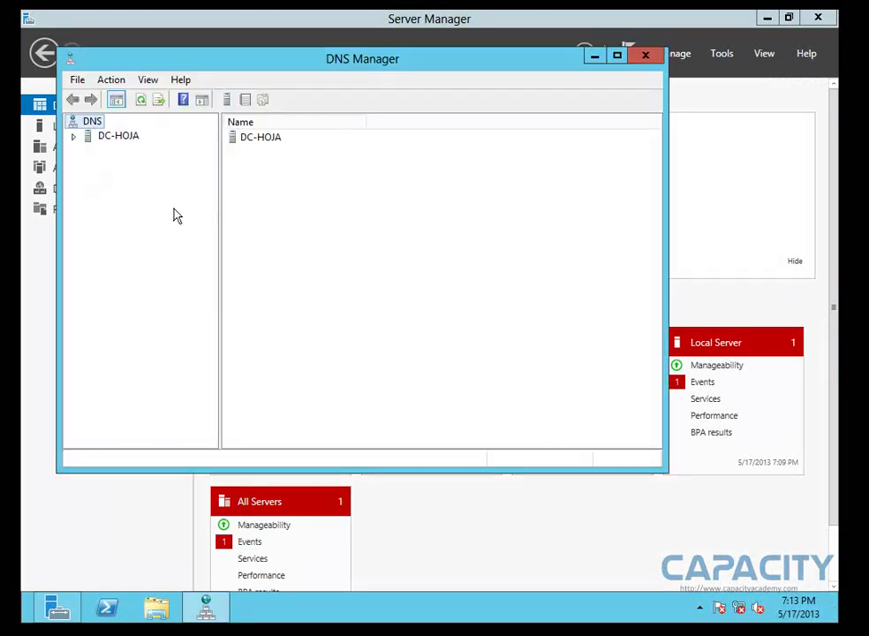
# - Examine the capacity.local forward lookup zone and the Reverse Lookup Zones folder under the DC-HOJA server
pyautogui.click(75, 138)
pyautogui.click(79, 138)
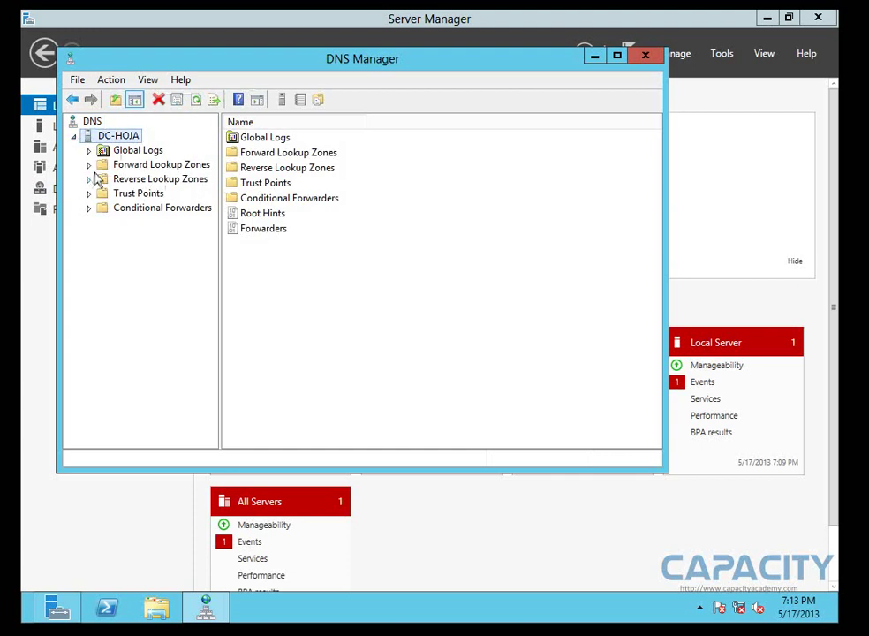
pyautogui.click(92, 167)
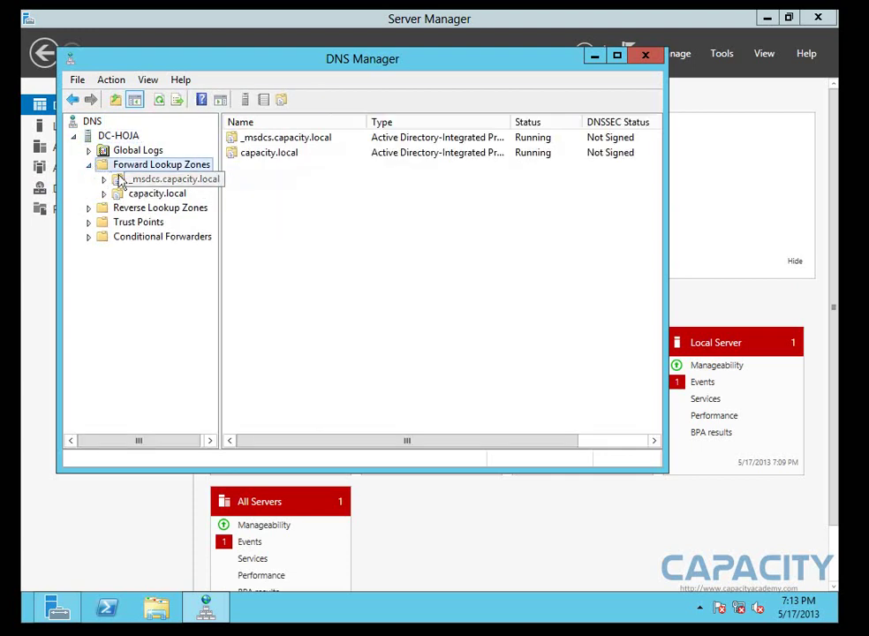
pyautogui.click(152, 194)
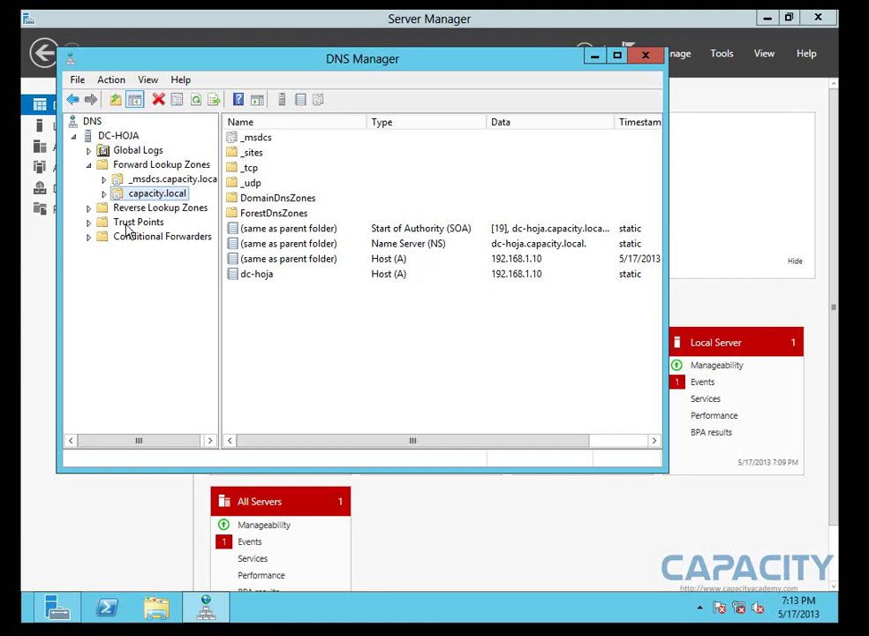
pyautogui.click(100, 209)
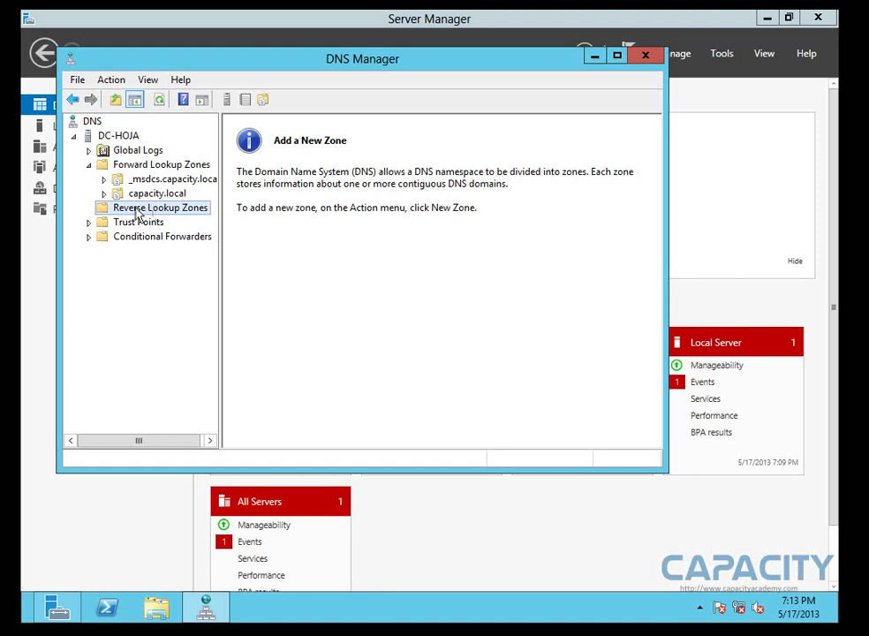
# - Start a new reverse lookup zone as a primary zone stored in Active Directory, replicated to all DNS servers in the capacity.local domain
pyautogui.rightClick(134, 212)
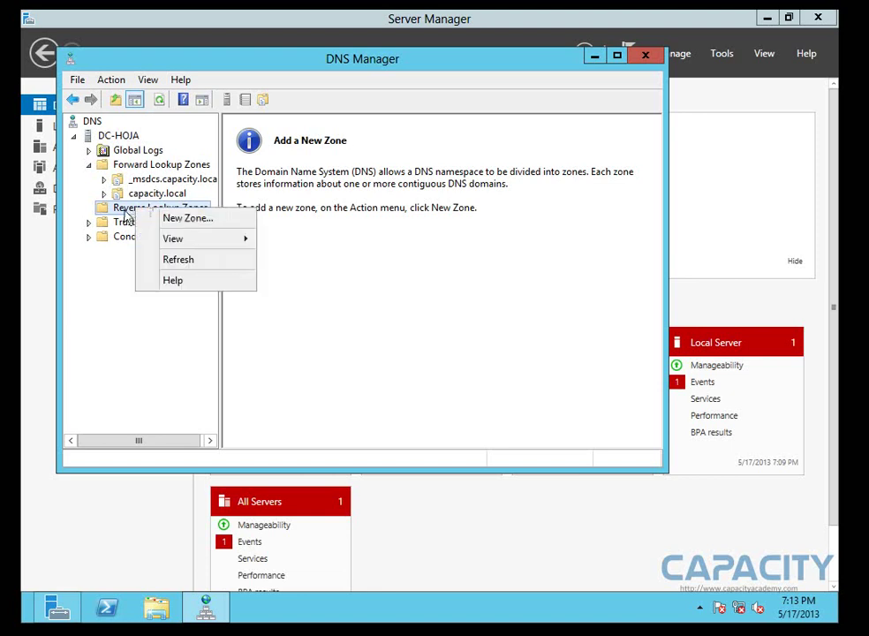
pyautogui.click(128, 217)
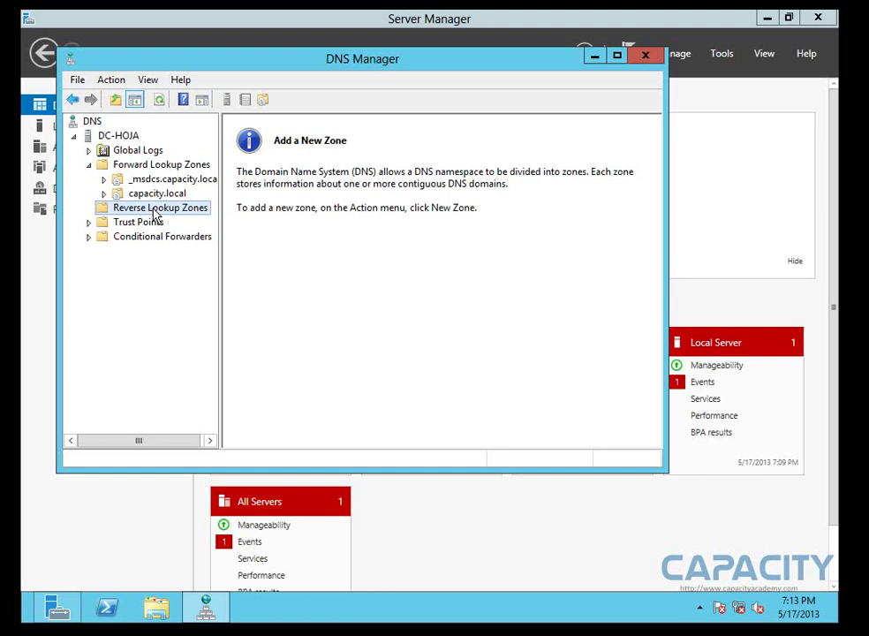
pyautogui.rightClick(149, 211)
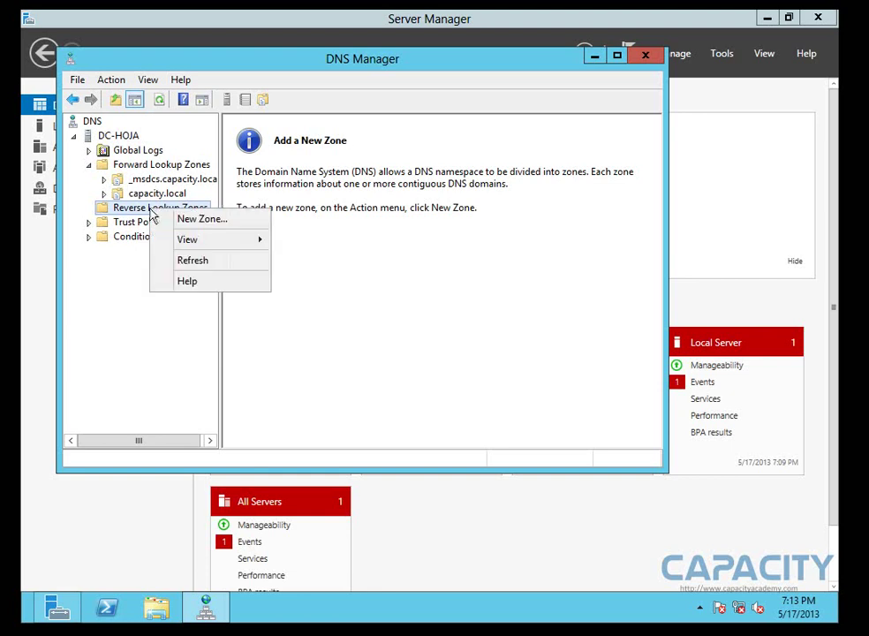
pyautogui.click(215, 221)
pyautogui.moveTo(232, 84); pyautogui.dragTo(351, 140)
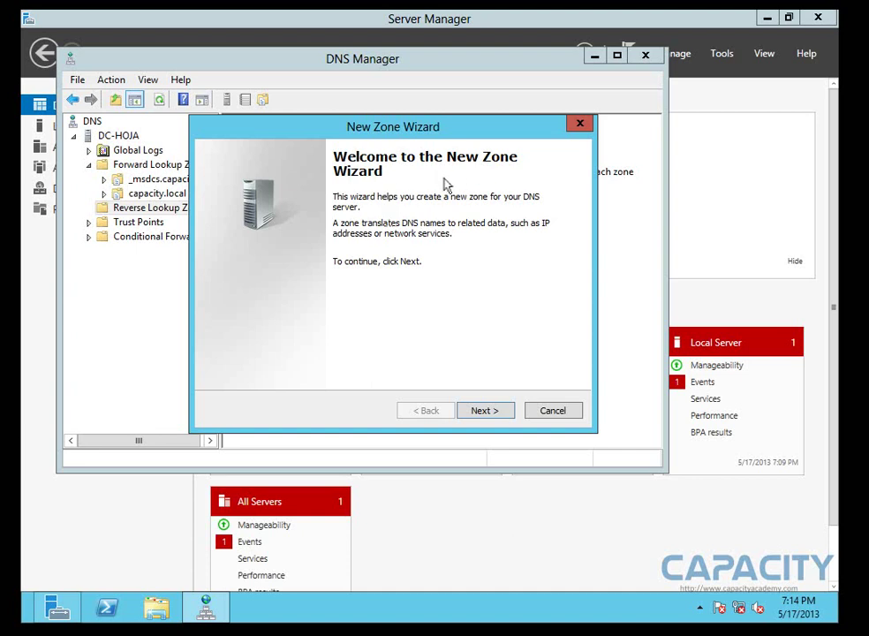
pyautogui.click(496, 419)
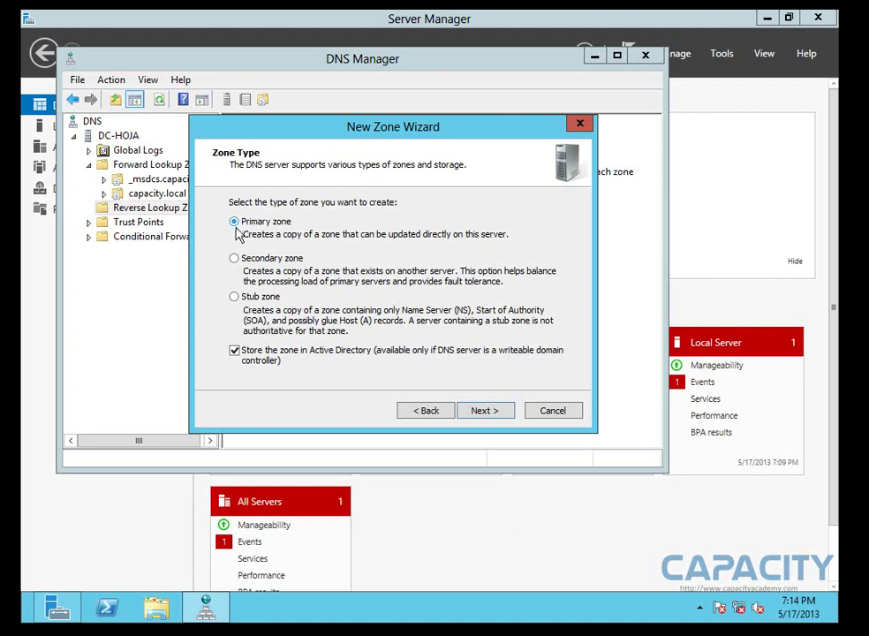
pyautogui.click(484, 413)
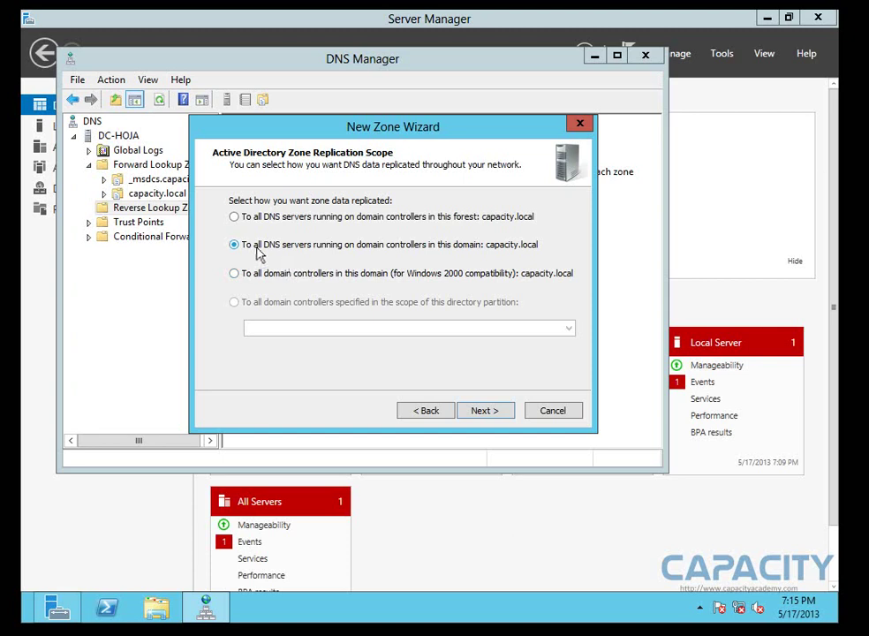
pyautogui.click(479, 414)
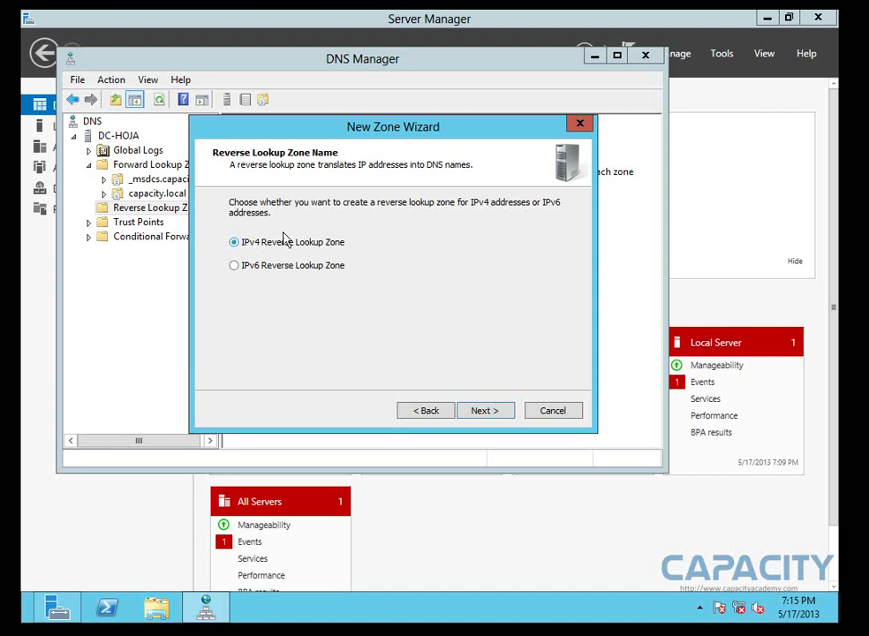
# - Finish the zone as an IPv4 reverse lookup zone with network ID 192.168.1, allowing only secure dynamic updates
pyautogui.click(485, 412)
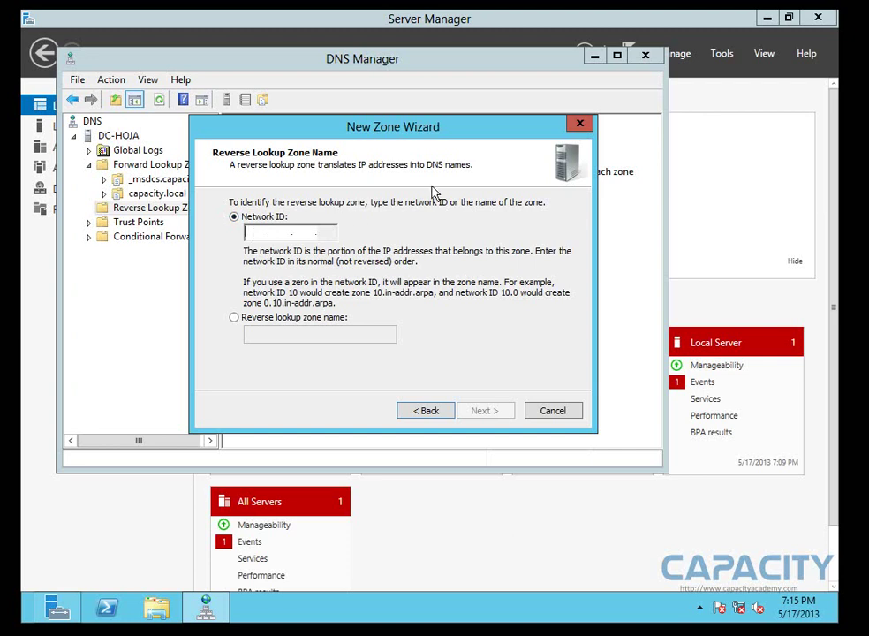
pyautogui.write('192 .')
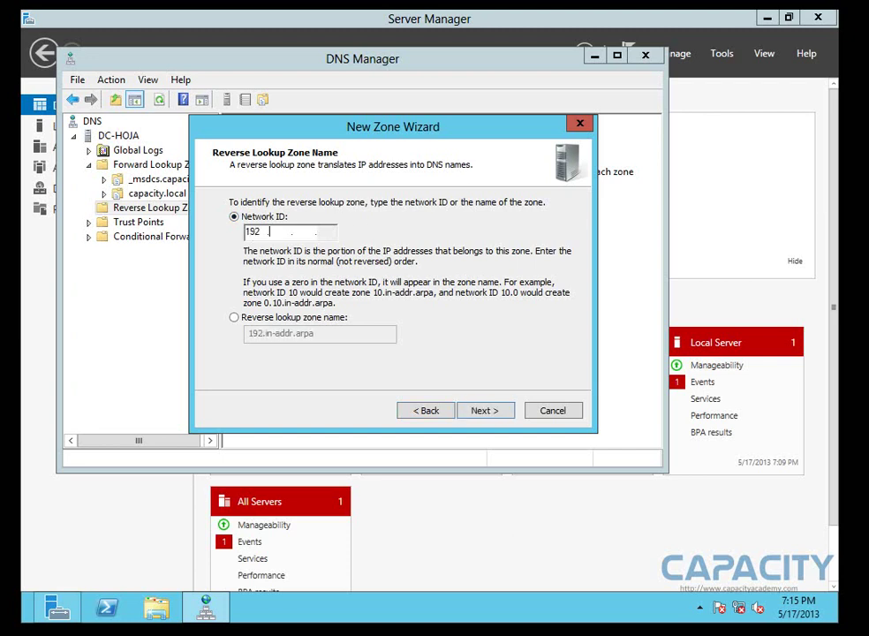
pyautogui.write('168 .1')
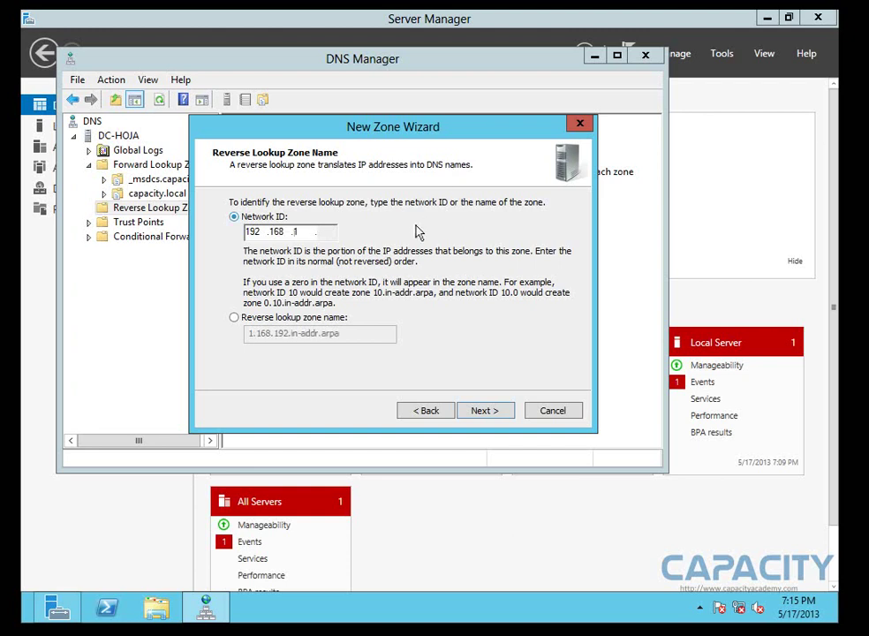
pyautogui.click(488, 412)
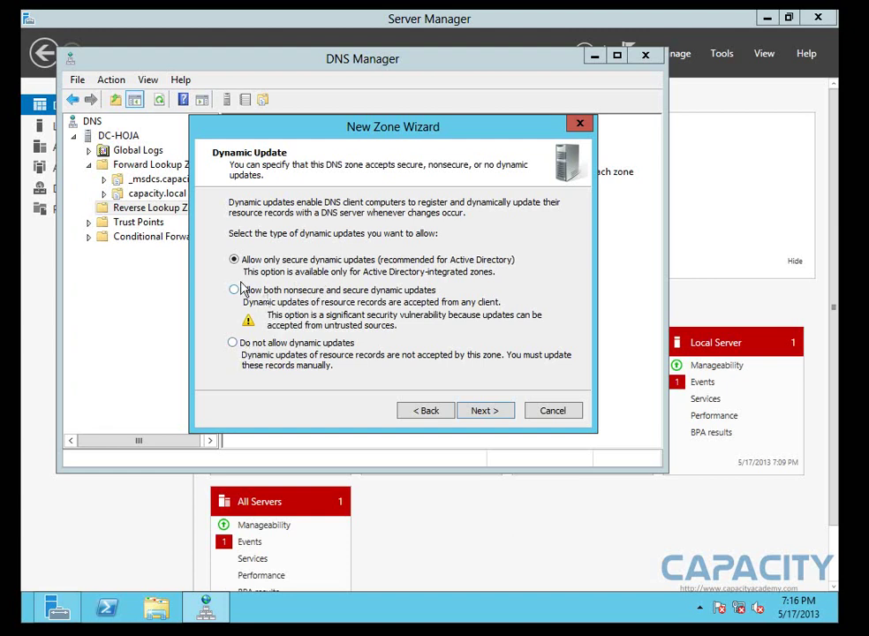
pyautogui.click(486, 411)
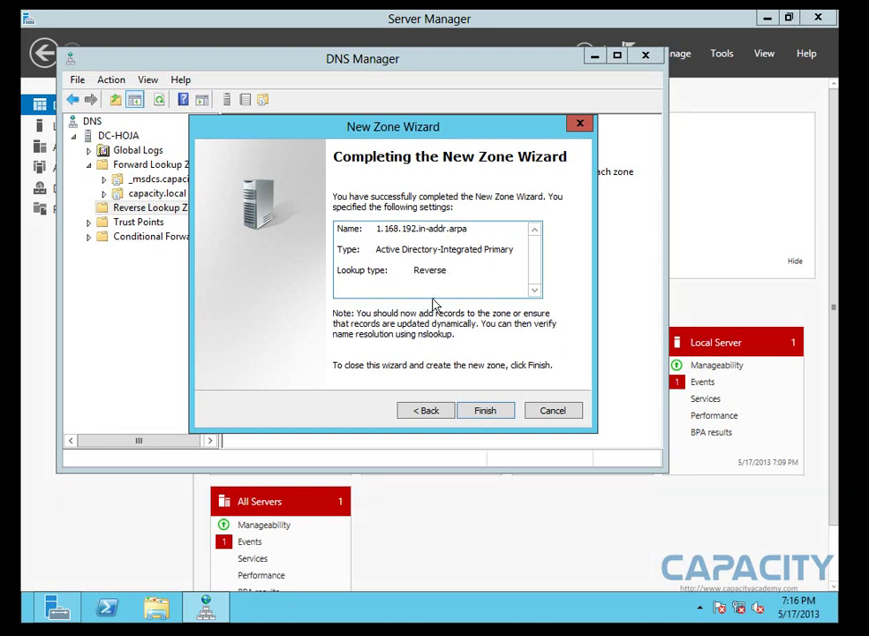
pyautogui.click(491, 412)
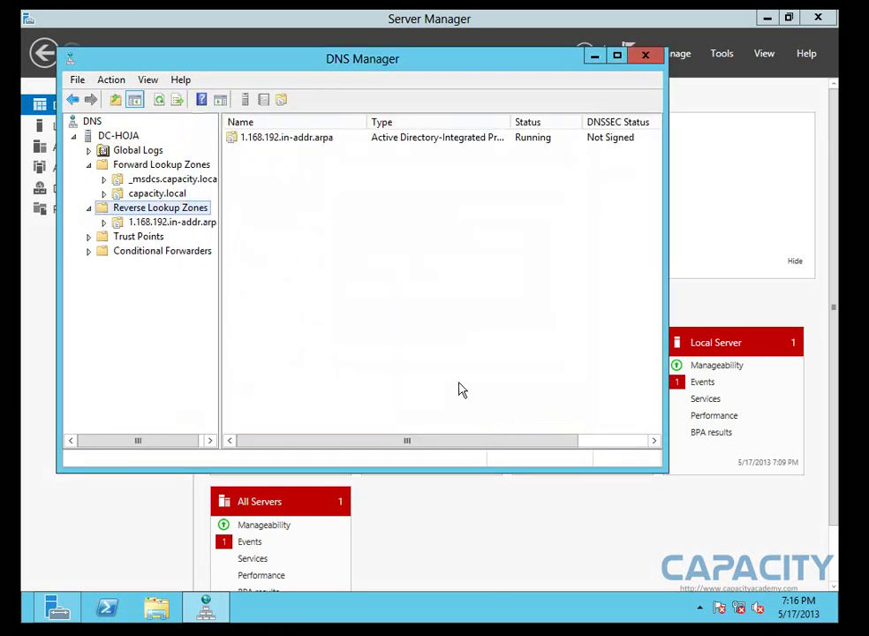
# - Check the records in the 1.168.192.in-addr.arpa zone, then refresh the DC-HOJA server and close DNS Manager
pyautogui.click(138, 227)
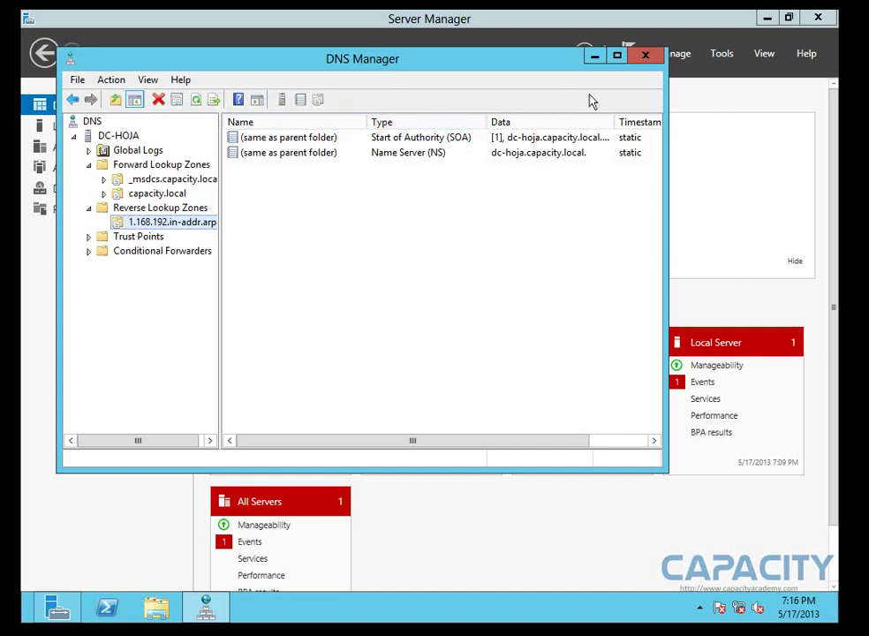
pyautogui.rightClick(126, 141)
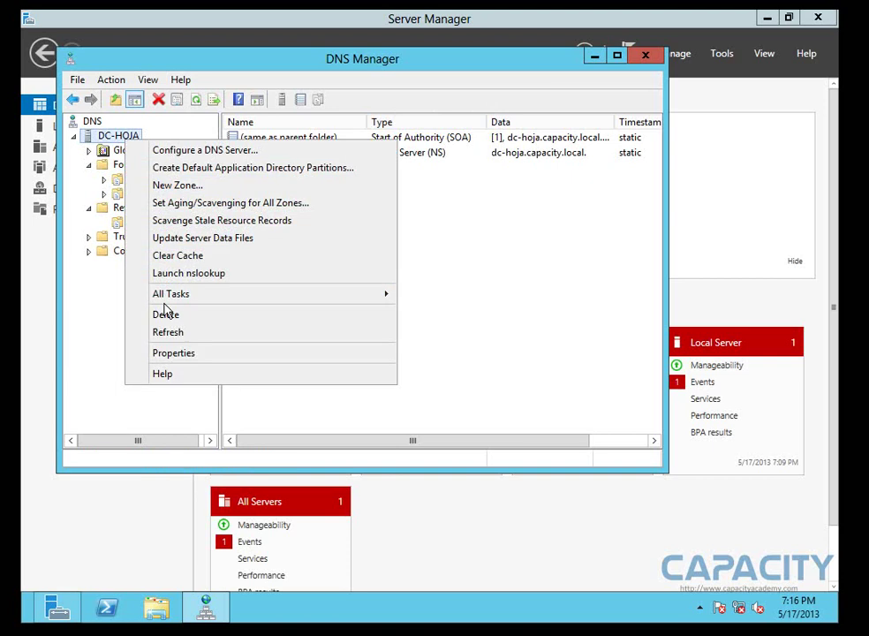
pyautogui.click(163, 334)
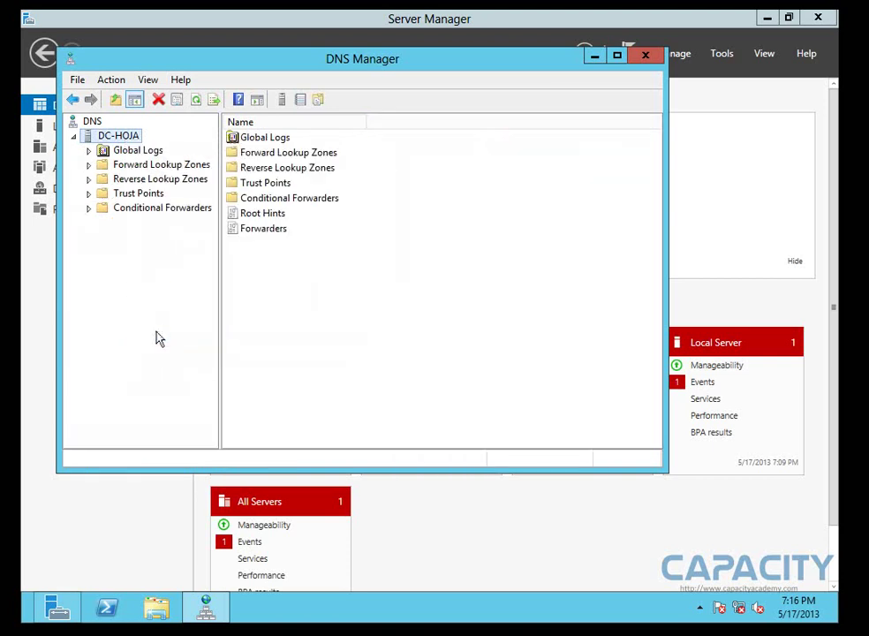
pyautogui.click(645, 57)
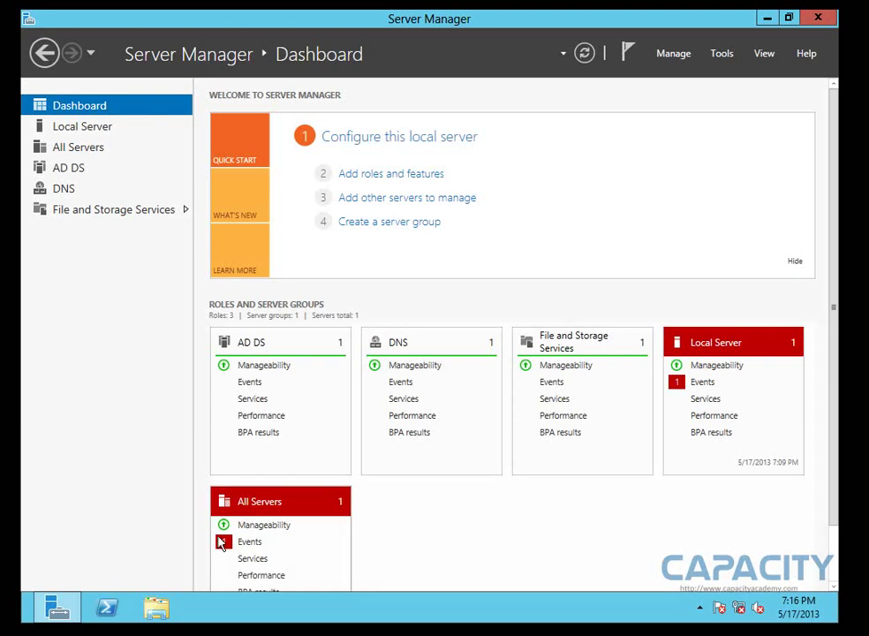
# - Open the Network Connections window by running ncpa.cpl
pyautogui.press('super+r')
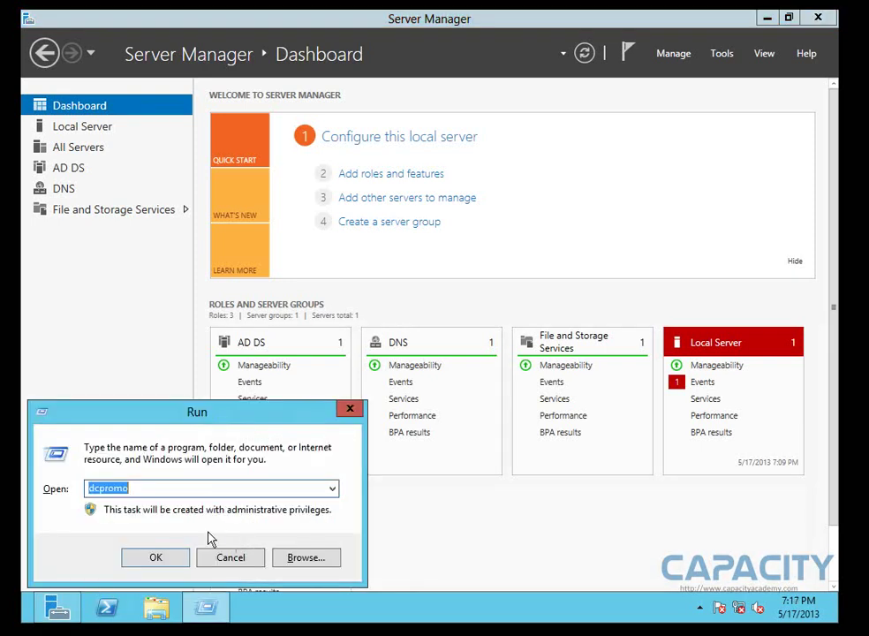
pyautogui.write('n')
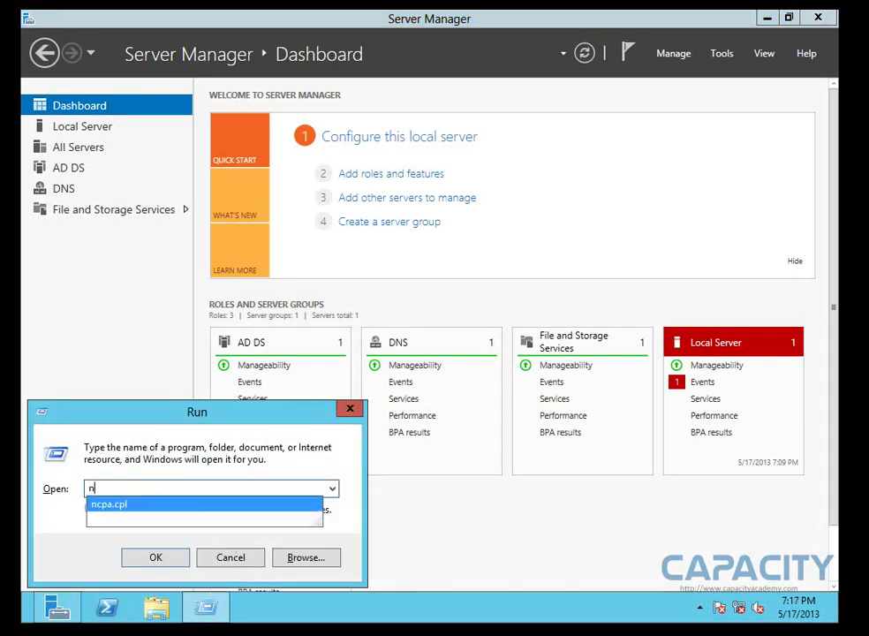
pyautogui.write('cpa.c')
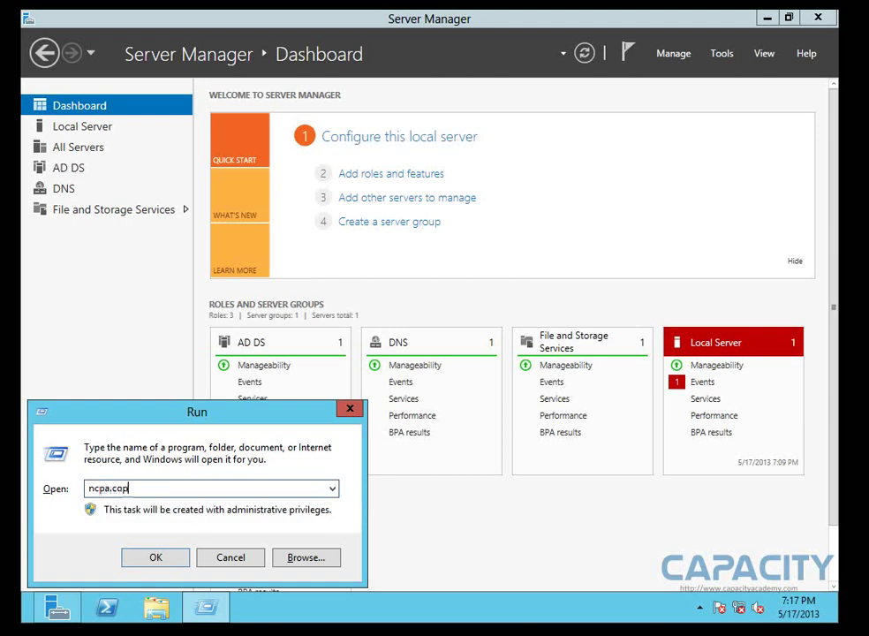
pyautogui.write('p')
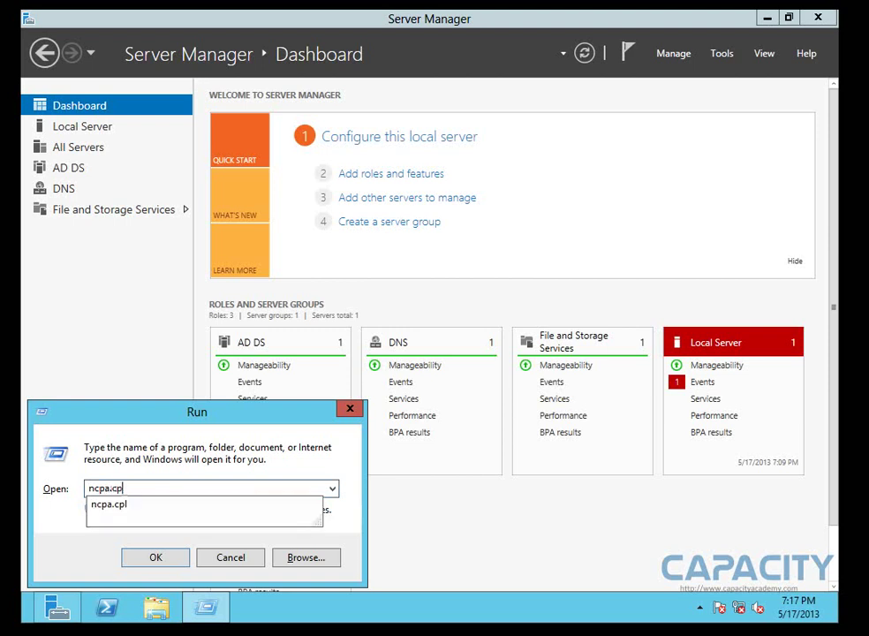
pyautogui.write('l')
pyautogui.press('Return')
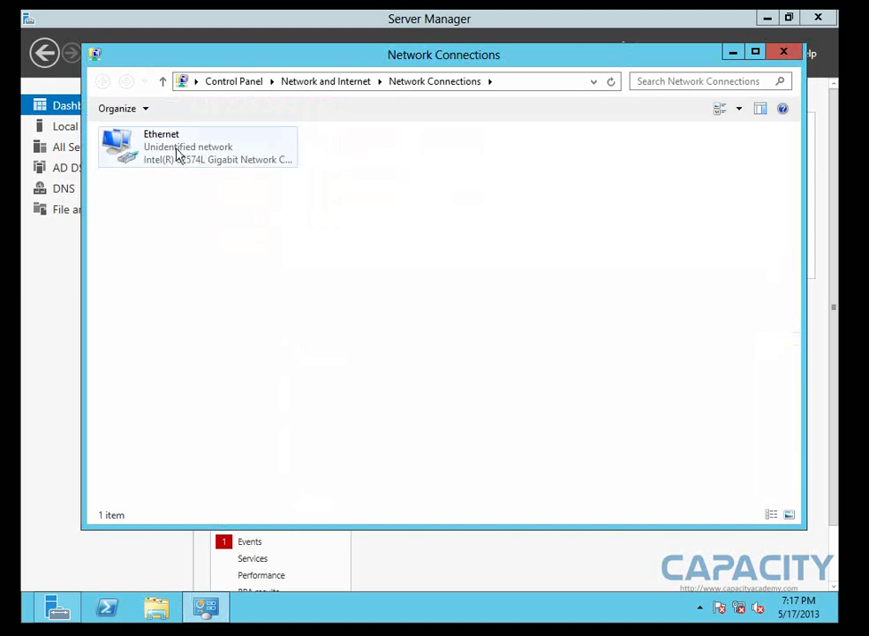
# - Enter a new preferred DNS server address in the Ethernet connection's TCP/IPv4 properties and save the settings
pyautogui.click(173, 152)
pyautogui.rightClick(173, 152)
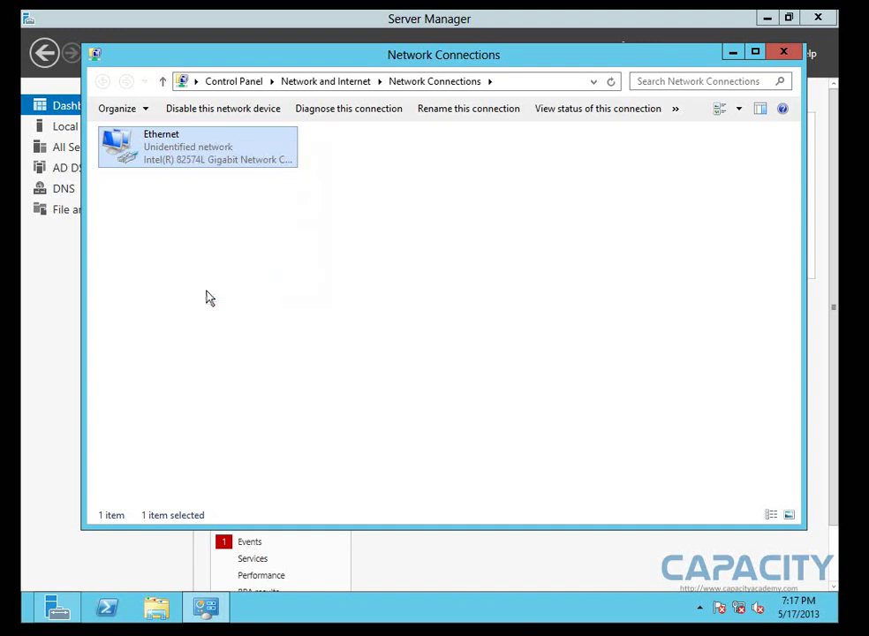
pyautogui.click(209, 291)
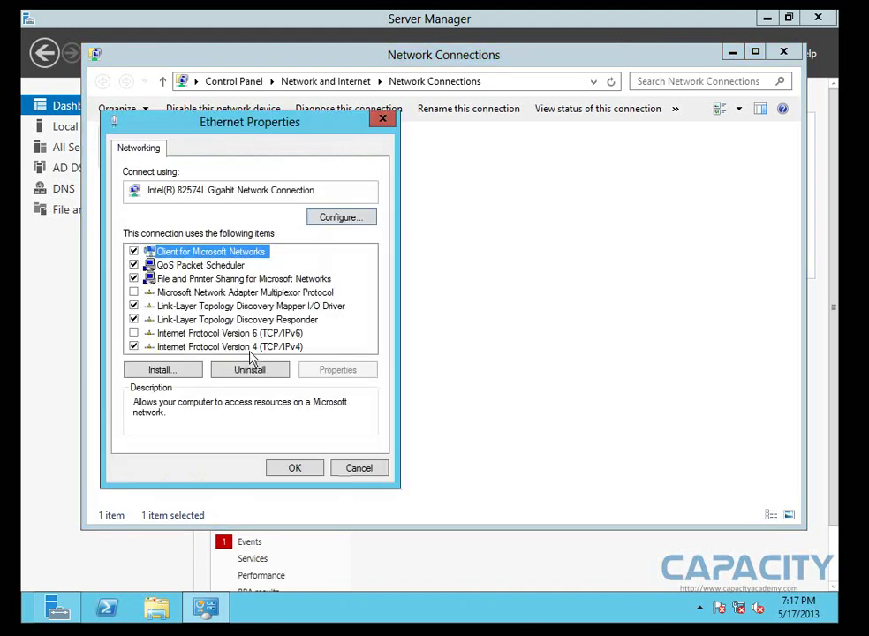
pyautogui.click(252, 350)
pyautogui.click(338, 371)
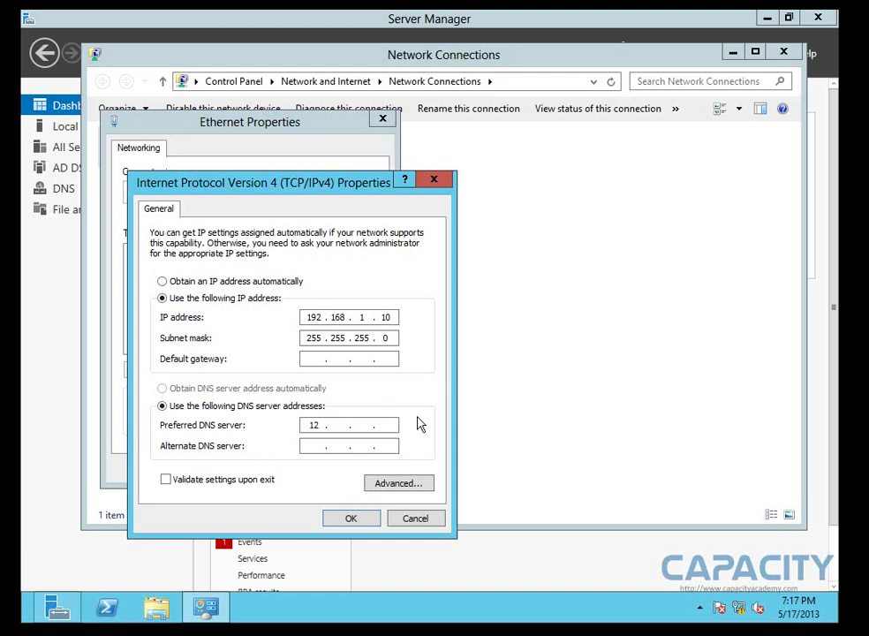
pyautogui.write('92')
pyautogui.click(356, 524)
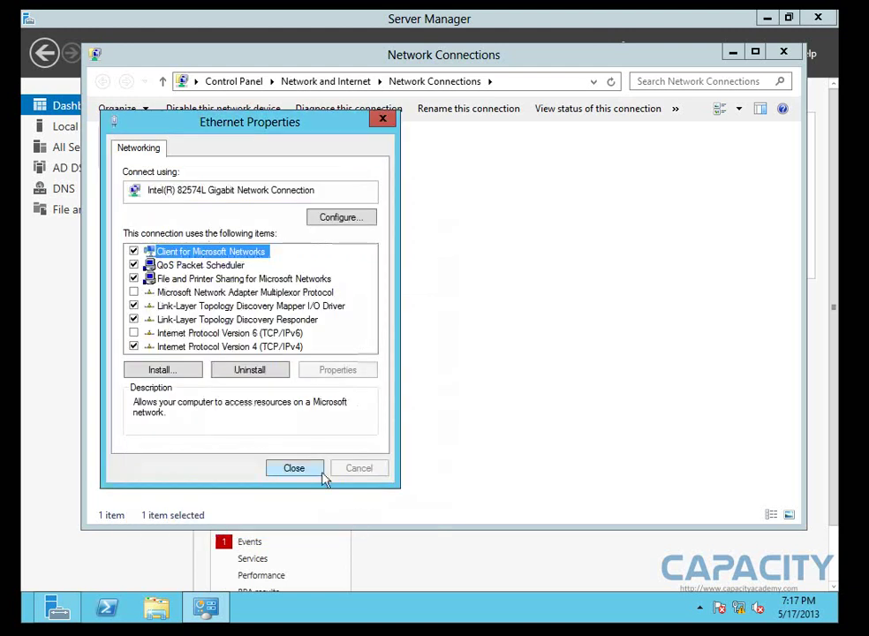
pyautogui.click(295, 470)
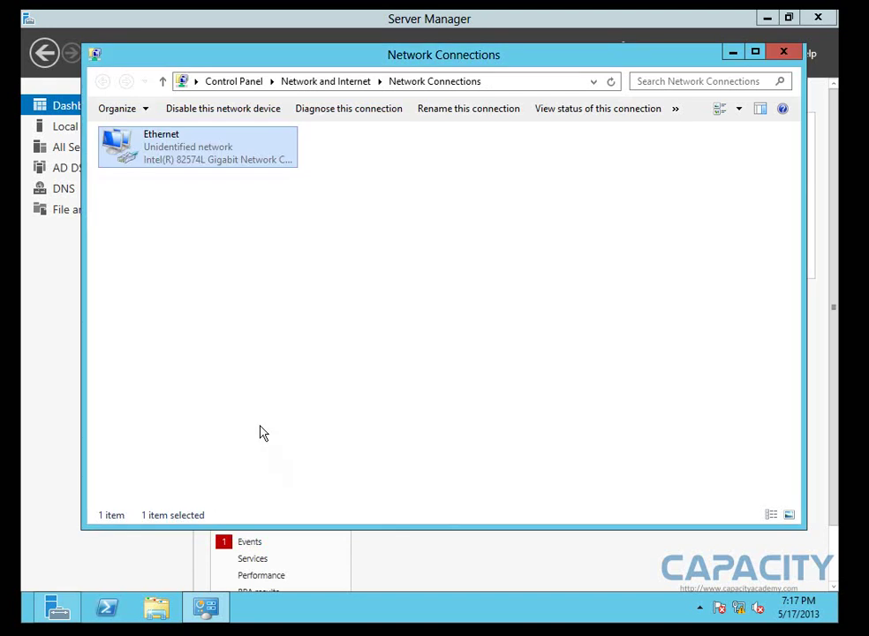
# - Close the Network Connections window, then open Windows PowerShell and run nslookup to check the default DNS server
pyautogui.click(786, 52)
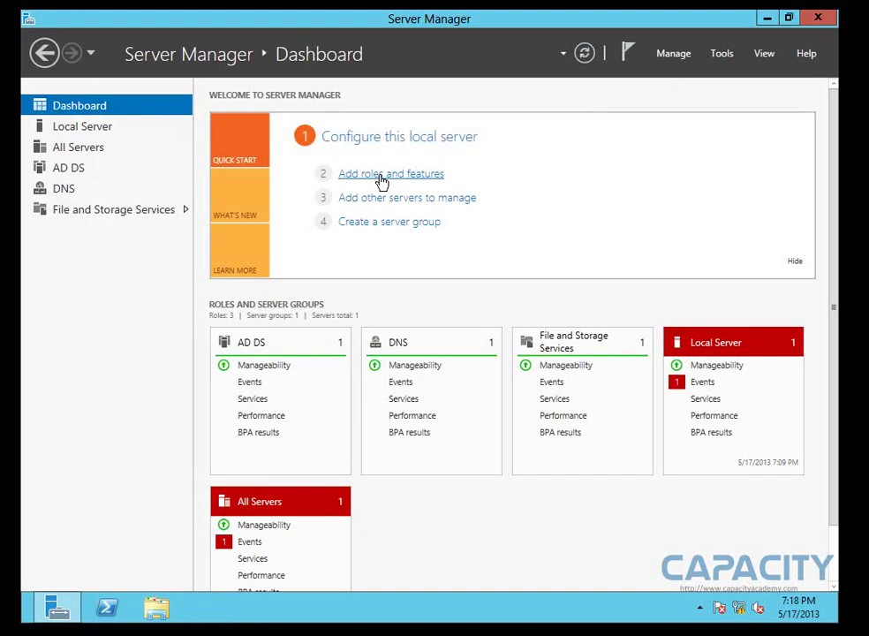
pyautogui.click(103, 608)
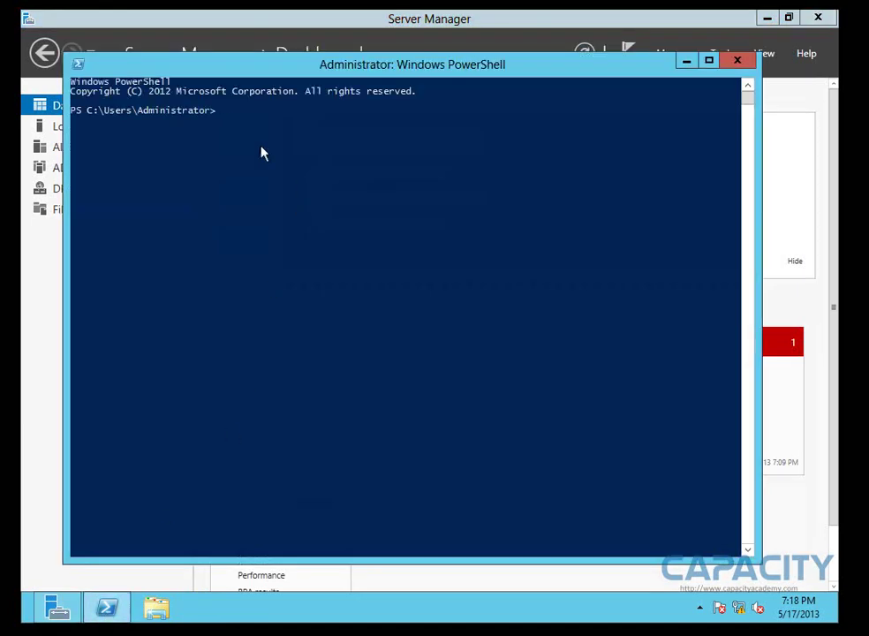
pyautogui.write('nslooku')
pyautogui.write('p')
pyautogui.press('Return')
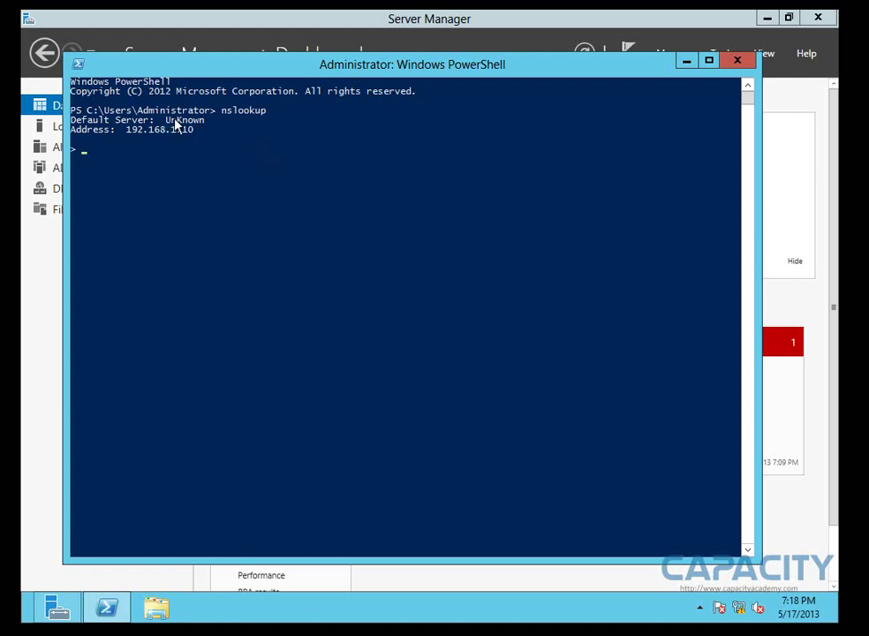
# - Exit nslookup and re-register the server's DNS records with ipconfig /registerdns
pyautogui.write('exit')
pyautogui.press('Return')
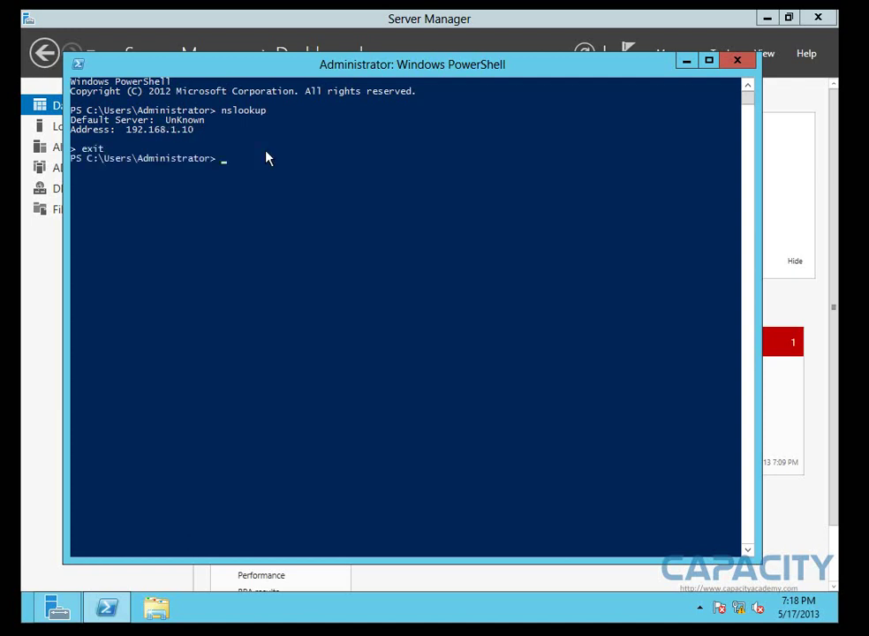
pyautogui.write('ipconfig /registerdns')
pyautogui.press('Return')
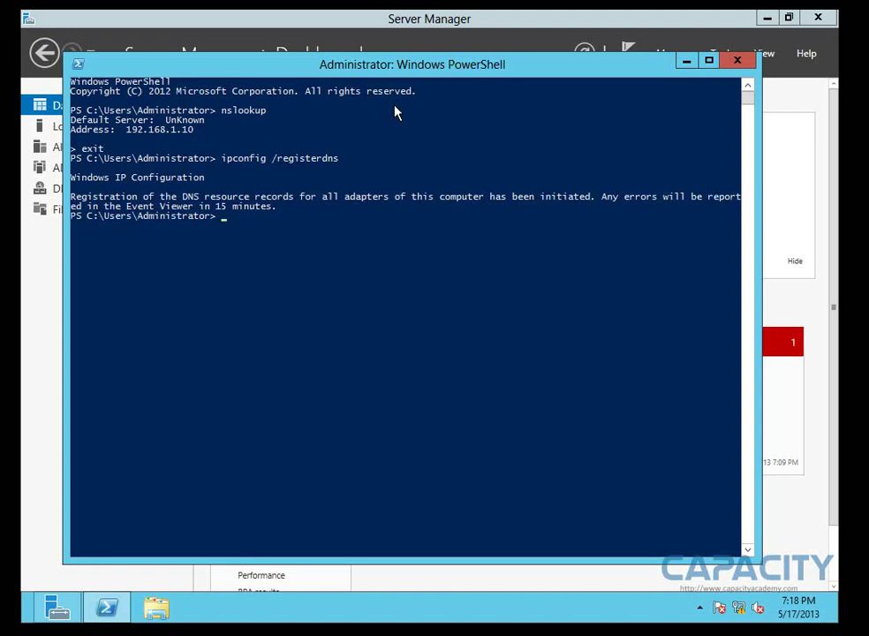
# - Run nslookup again to look up the address 192.168.1.10 and enter the host name dc-hoja.capacity as a query
pyautogui.write('nslookup')
pyautogui.press('Return')
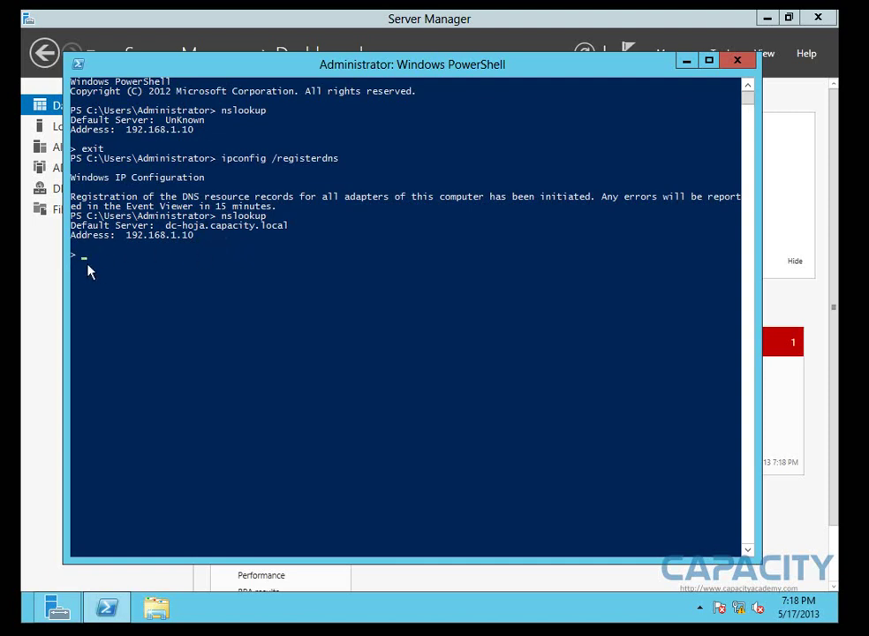
pyautogui.write('.168.1.10')
pyautogui.press('Return')
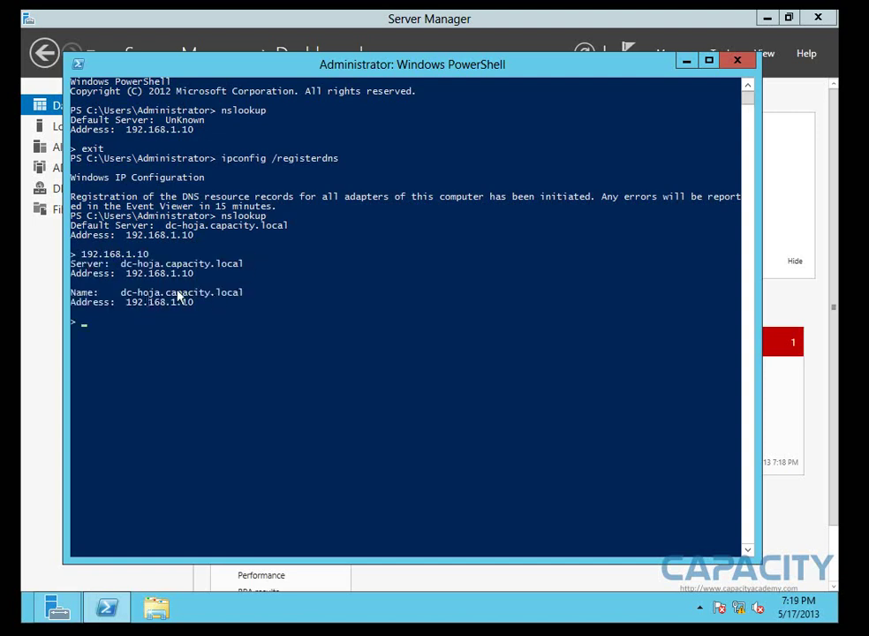
pyautogui.write('dc-hoja.capacity')
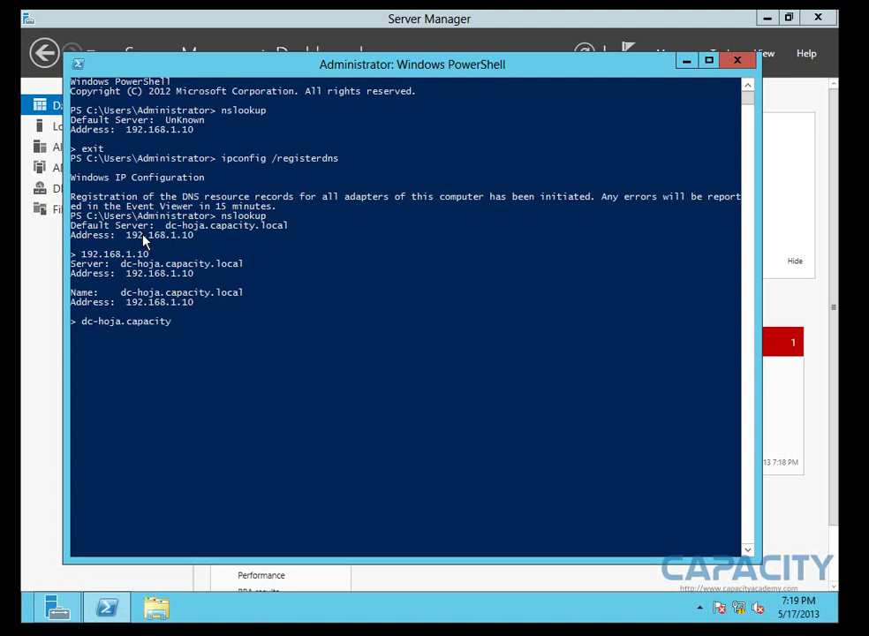